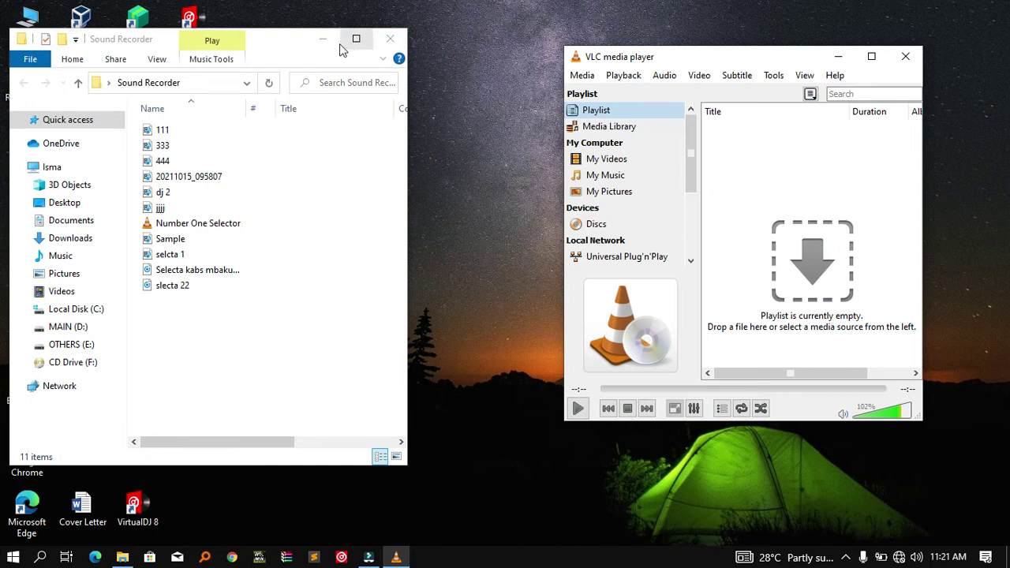
Bring the Sound Recorder folder window forward and open the shortcut menu for the Sample file
{"action": "left_click_drag", "start_coordinate": [272, 46], "coordinate": [292, 46]}
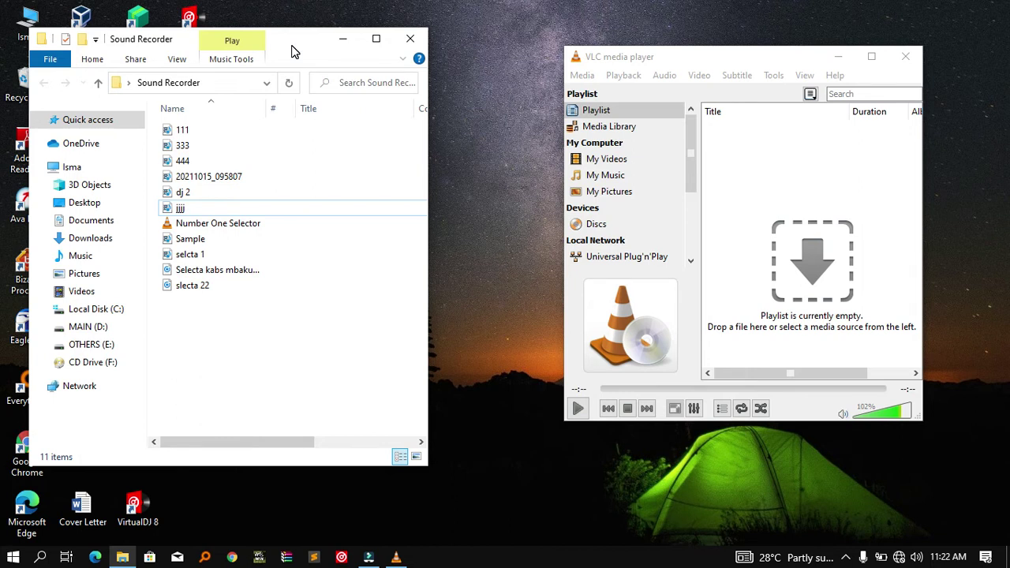
{"action": "right_click", "coordinate": [203, 240]}
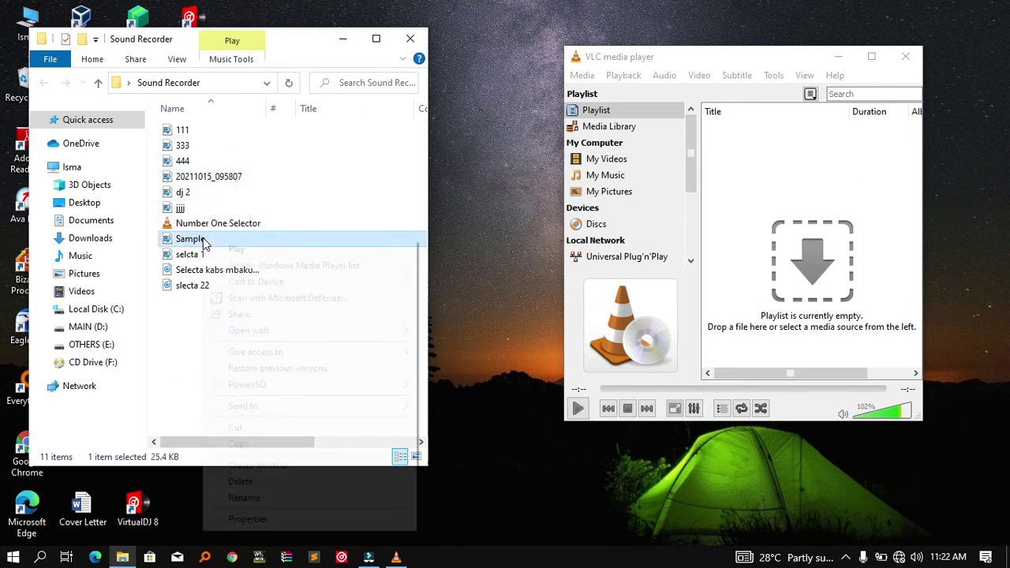
Confirm in Properties that Sample is a 25.4 KB ADTS Audio (.aac) file, then close it
{"action": "left_click", "coordinate": [265, 527]}
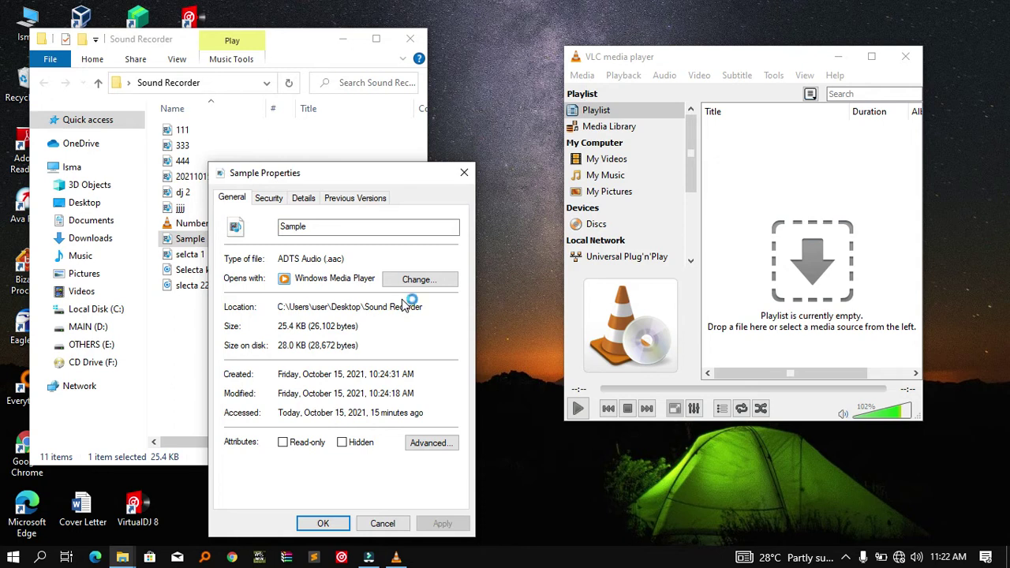
{"action": "left_click", "coordinate": [320, 524]}
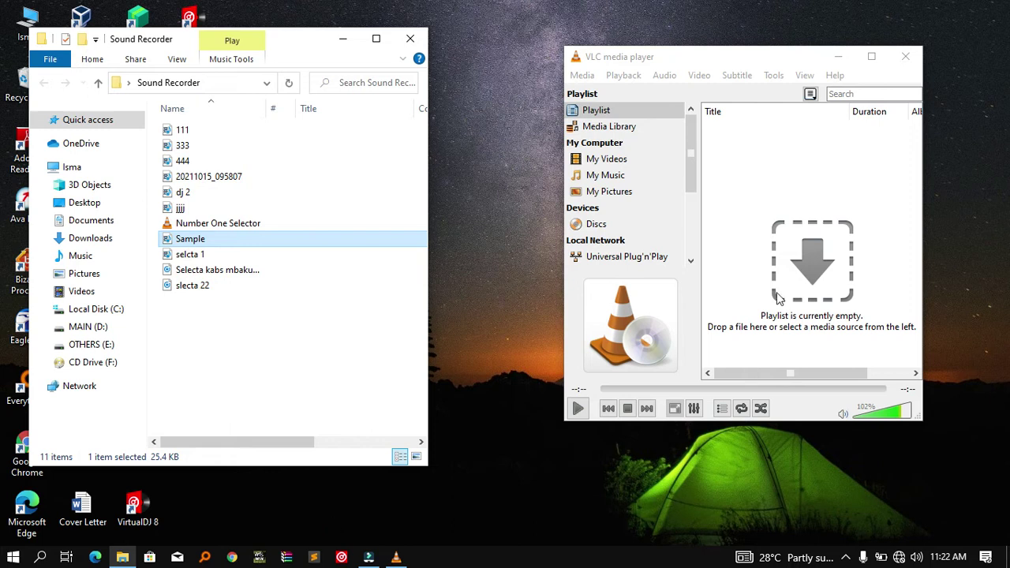
{"action": "left_click", "coordinate": [709, 56]}
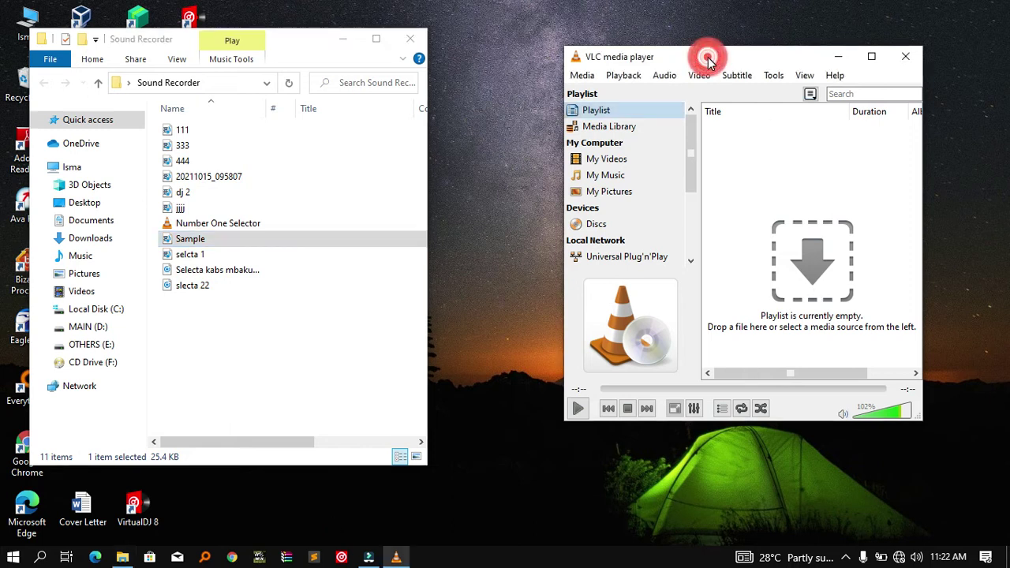
Add Sample.aac from the Sound Recorder folder as the source in VLC's Convert / Save dialog
{"action": "left_click", "coordinate": [581, 77]}
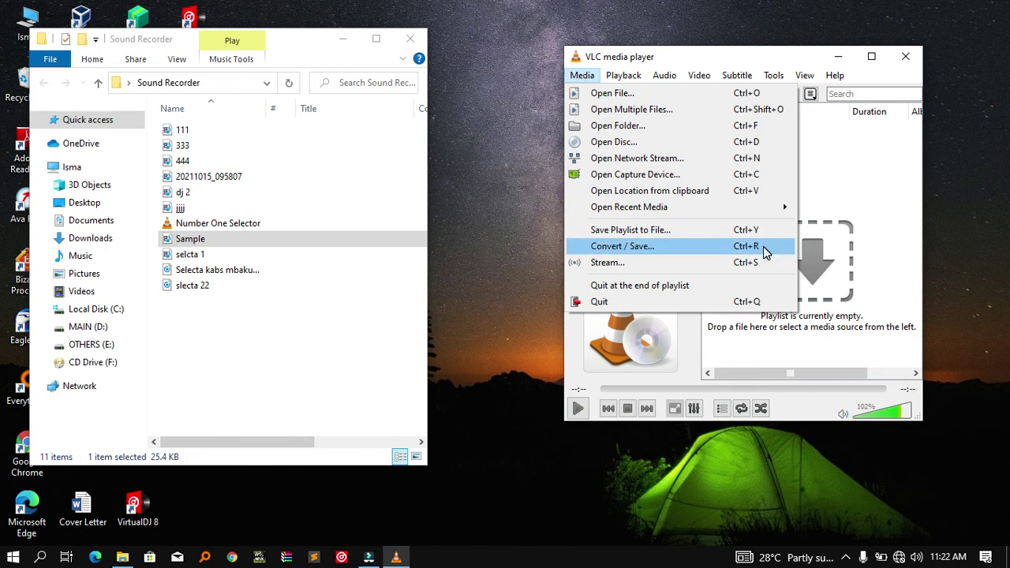
{"action": "left_click", "coordinate": [666, 252]}
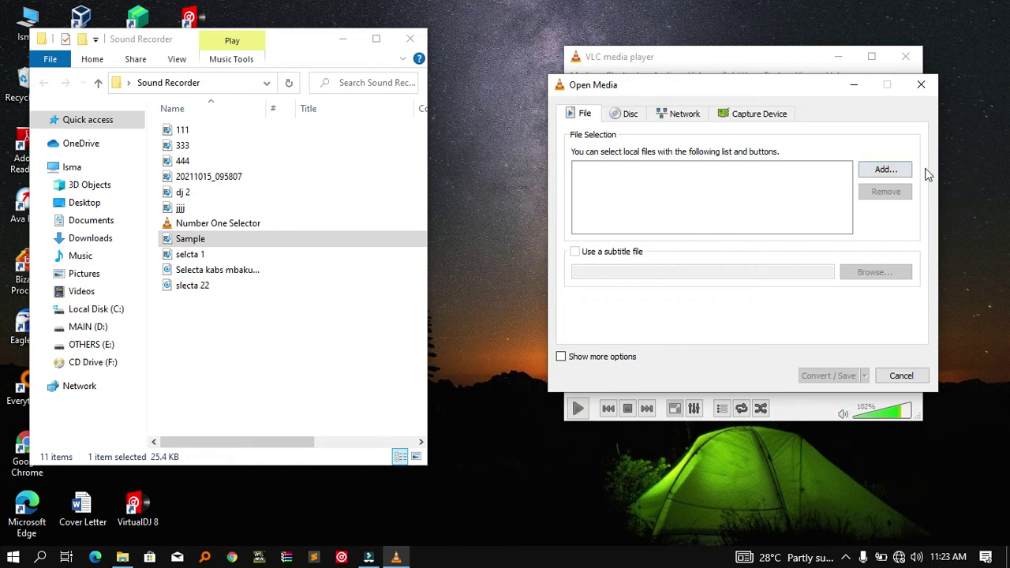
{"action": "left_click", "coordinate": [893, 168]}
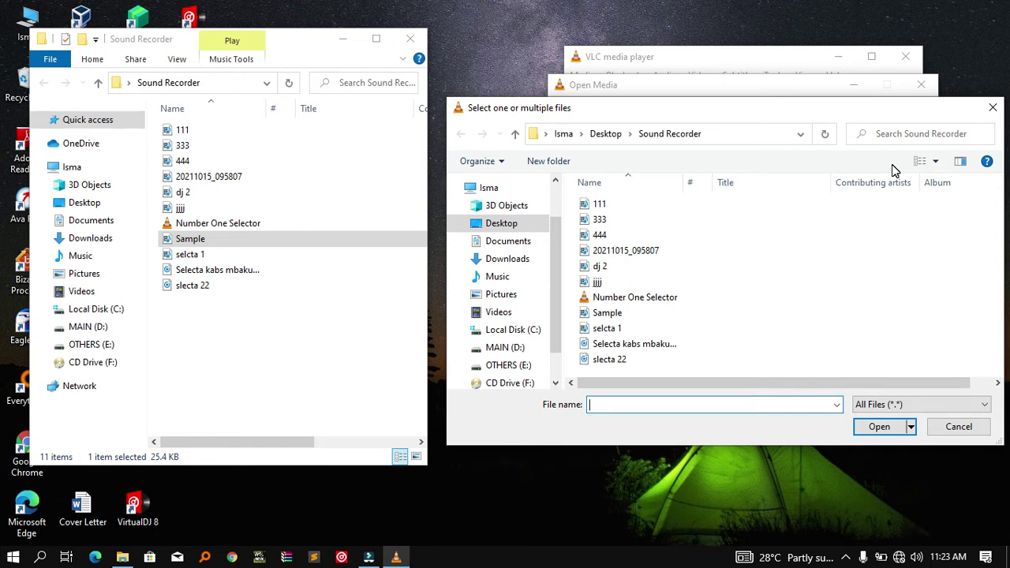
{"action": "left_click", "coordinate": [623, 315]}
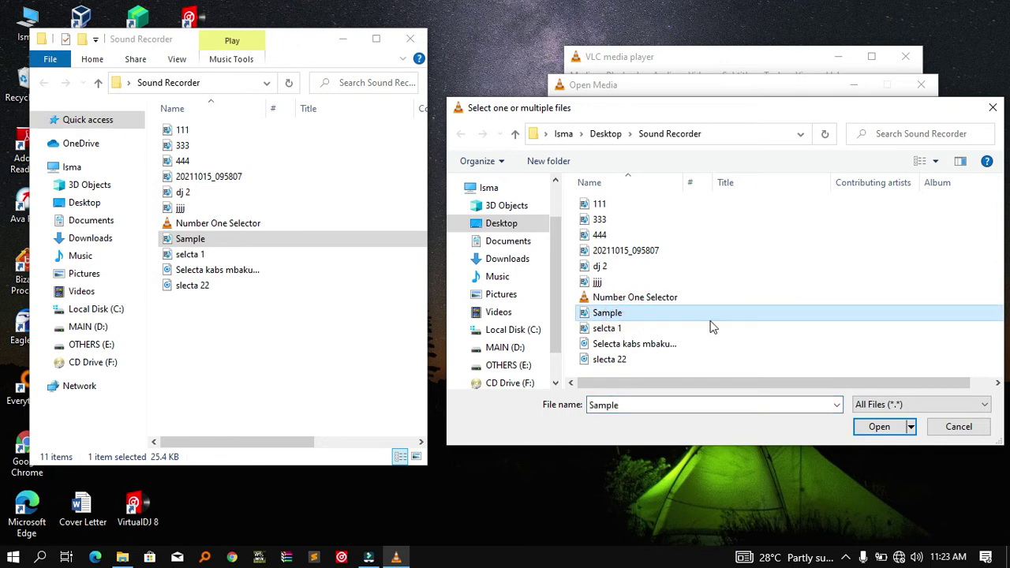
{"action": "left_click", "coordinate": [881, 426]}
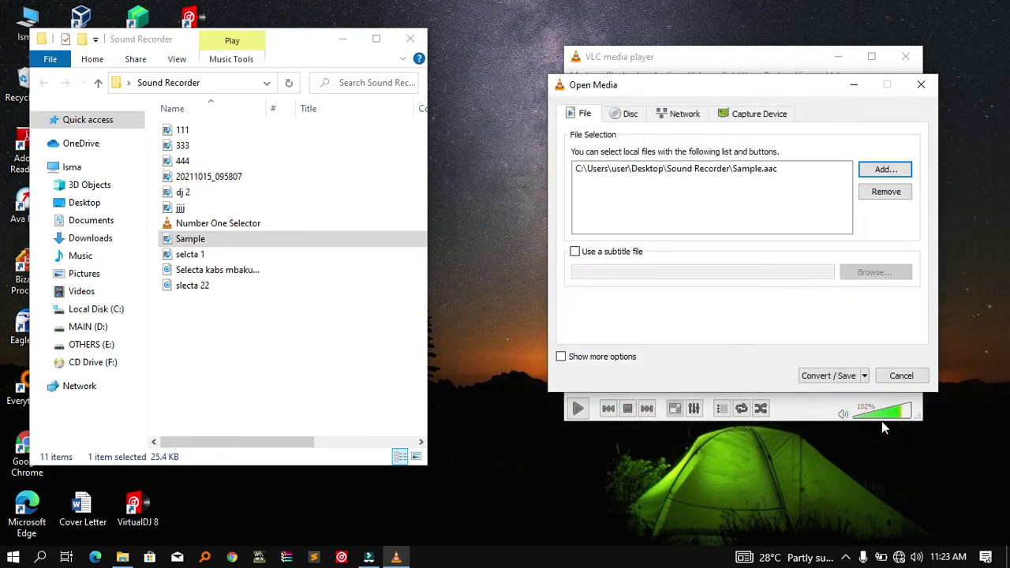
{"action": "left_click", "coordinate": [841, 381]}
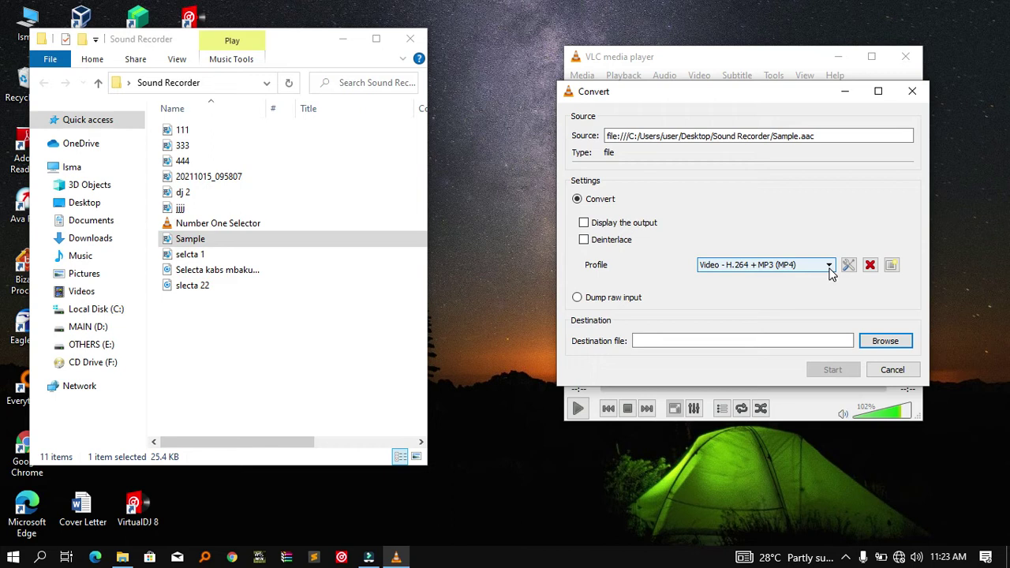
Switch the conversion profile from Video - H.264 + MP3 (MP4) to Audio - MP3
{"action": "left_click", "coordinate": [829, 268]}
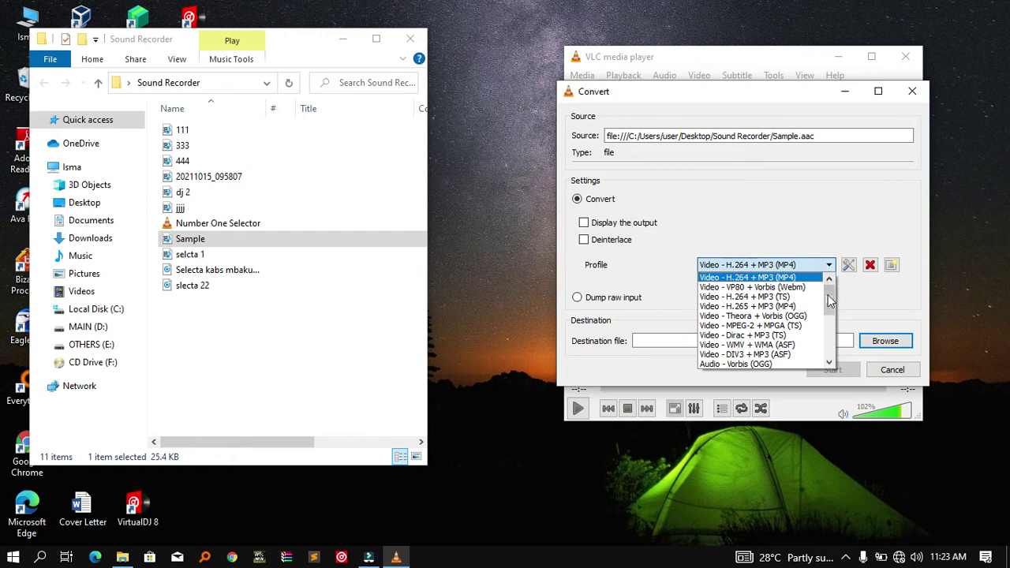
{"action": "left_click_drag", "start_coordinate": [829, 308], "coordinate": [830, 322]}
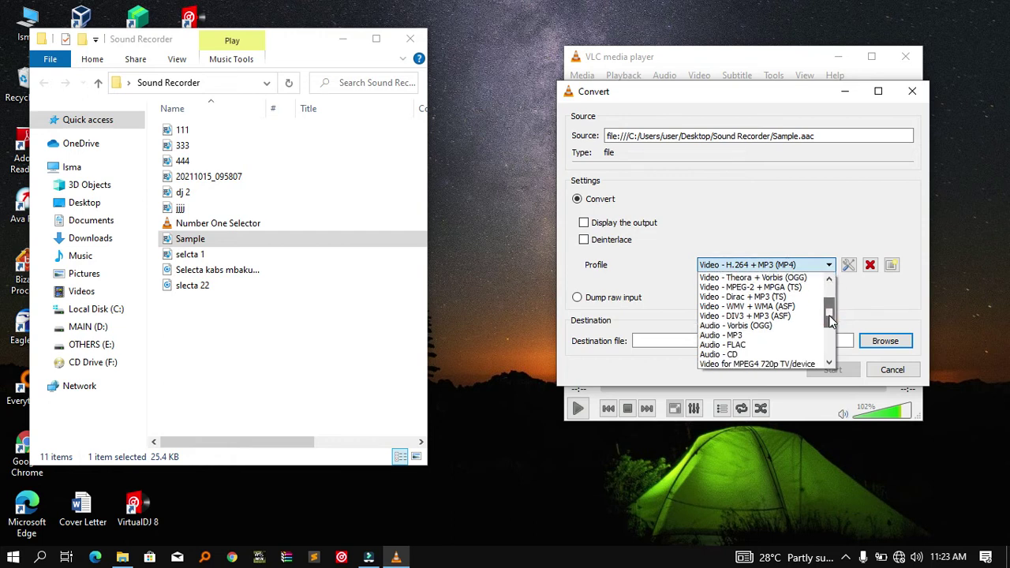
{"action": "left_click", "coordinate": [730, 336]}
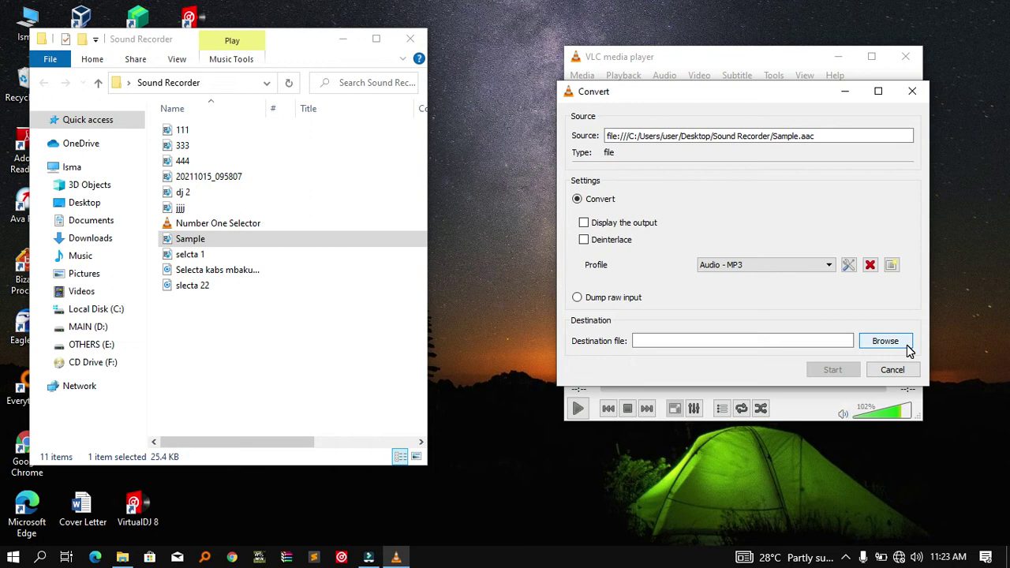
{"action": "left_click", "coordinate": [890, 347]}
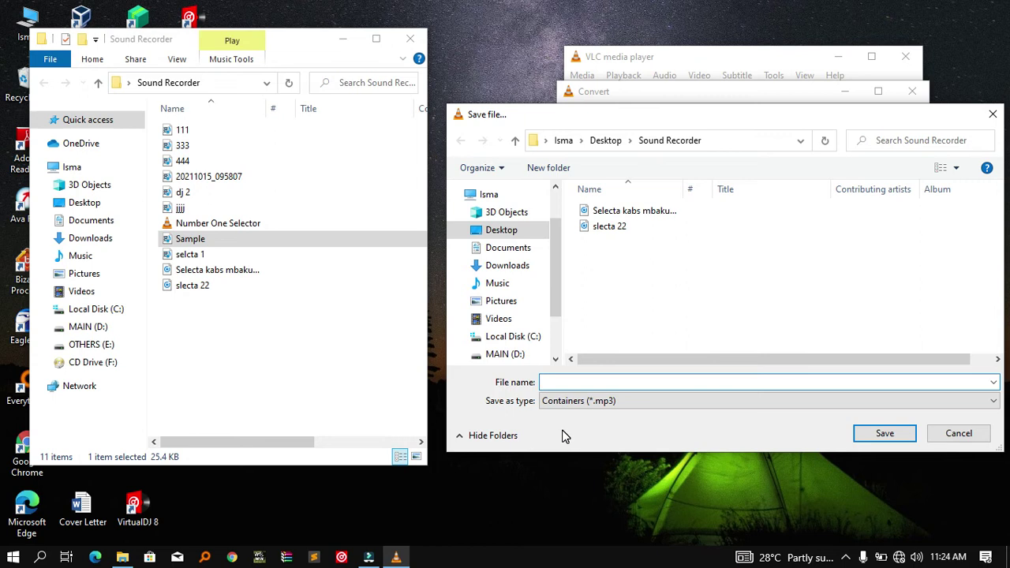
Set the destination to Effect.mp3 in the Sound Recorder folder and run the conversion
{"action": "type", "text": "Effect"}
{"action": "left_click", "coordinate": [885, 439]}
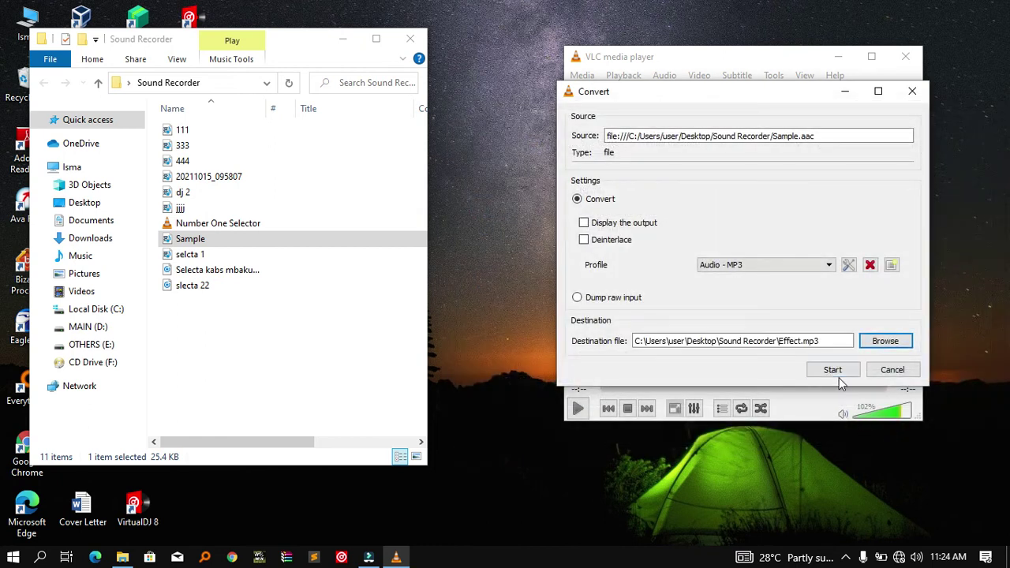
{"action": "left_click", "coordinate": [834, 370]}
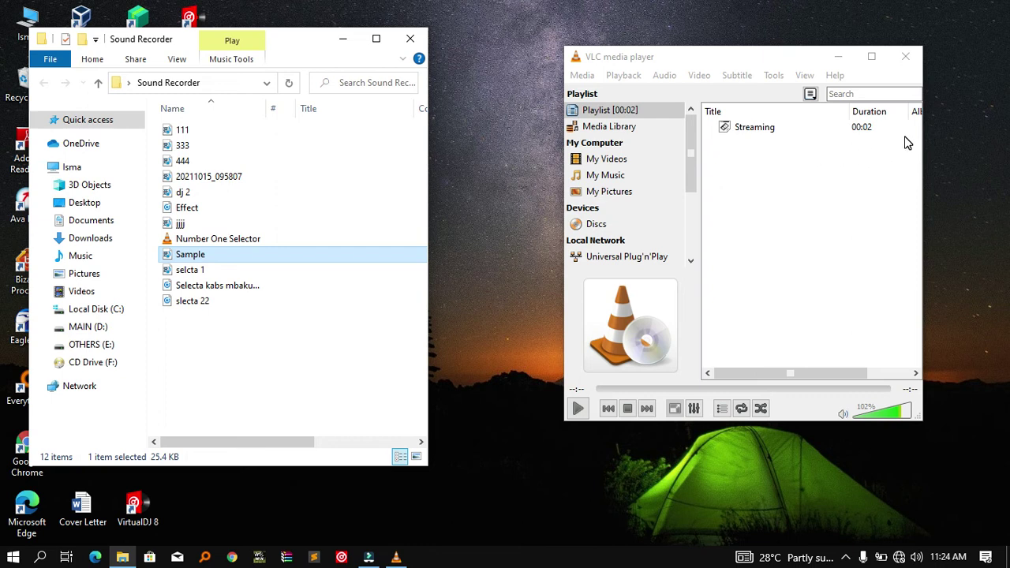
{"action": "left_click", "coordinate": [840, 64]}
Minimize VLC and view Effect's properties, showing a 32.2 KB MP3 File (.mp3)
{"action": "left_click", "coordinate": [838, 60]}
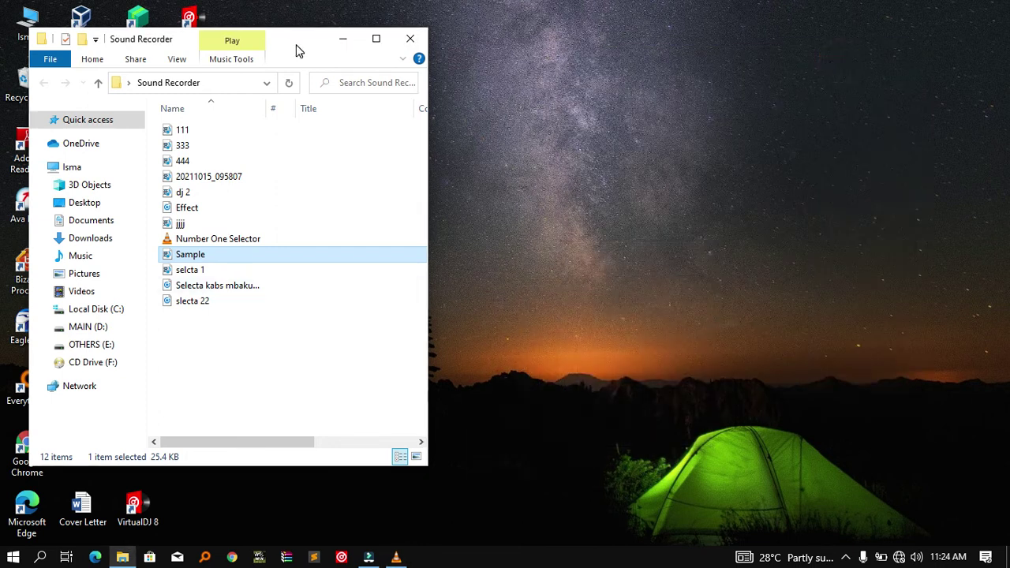
{"action": "mouse_move", "coordinate": [295, 49]}
{"action": "left_mouse_down"}
{"action": "mouse_move", "coordinate": [657, 57]}
{"action": "mouse_move", "coordinate": [614, 46]}
{"action": "left_mouse_up"}
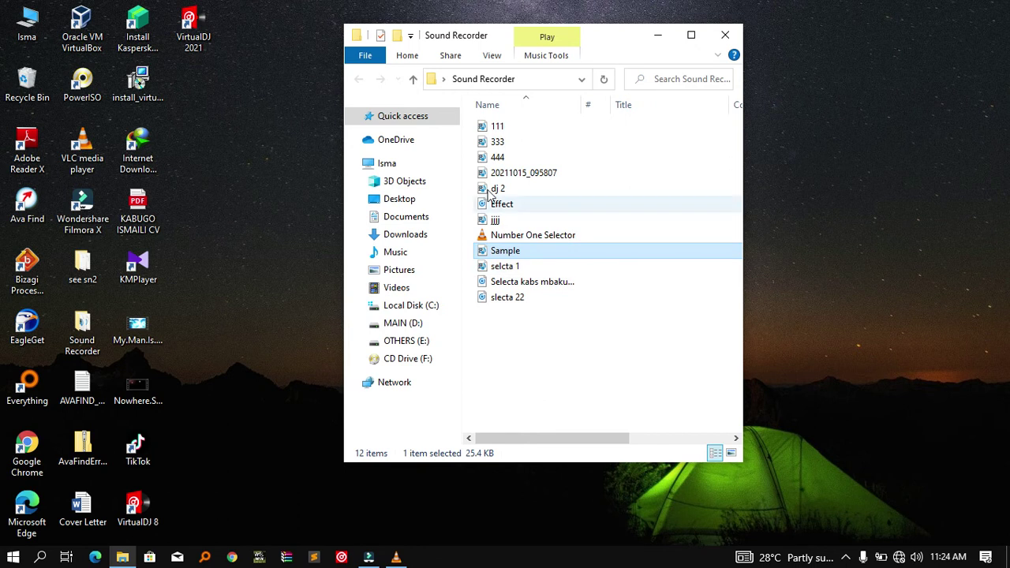
{"action": "left_click", "coordinate": [500, 204]}
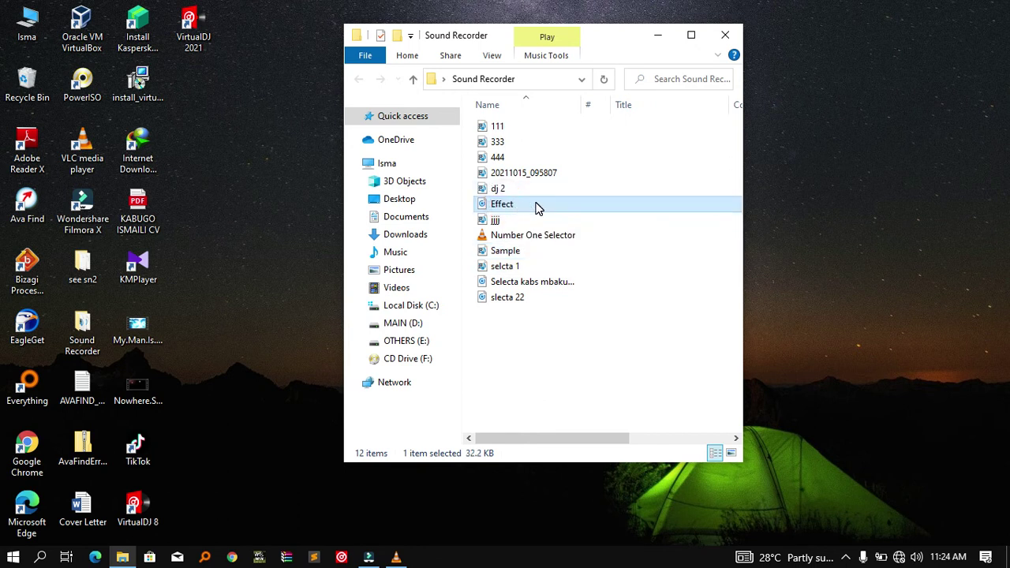
{"action": "right_click", "coordinate": [536, 207]}
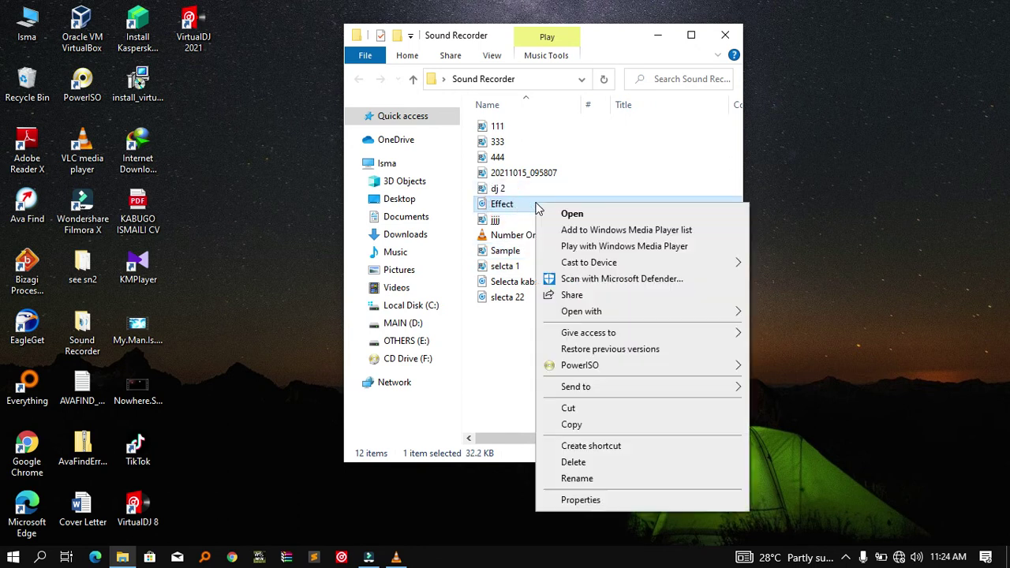
{"action": "left_click", "coordinate": [590, 500]}
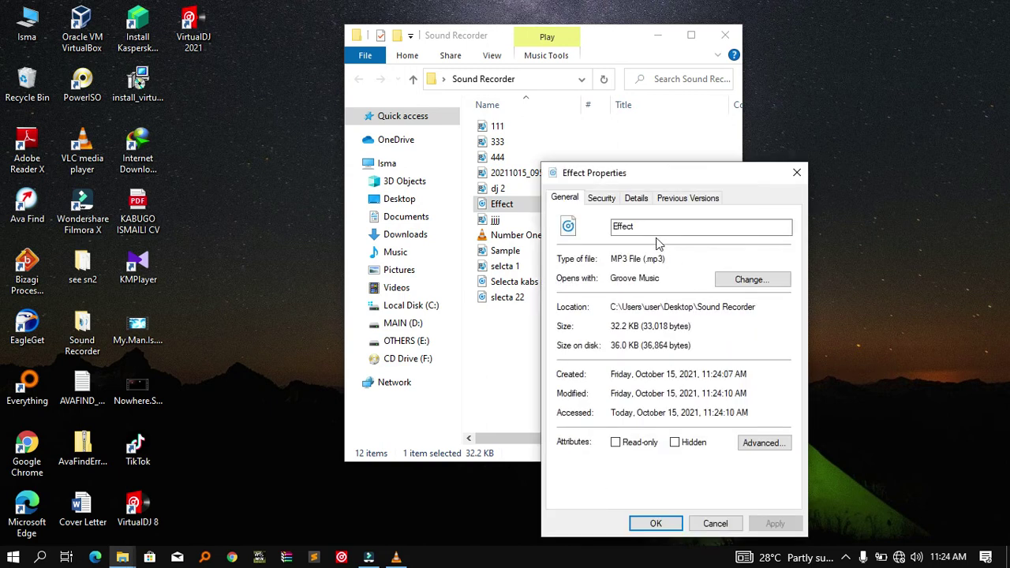